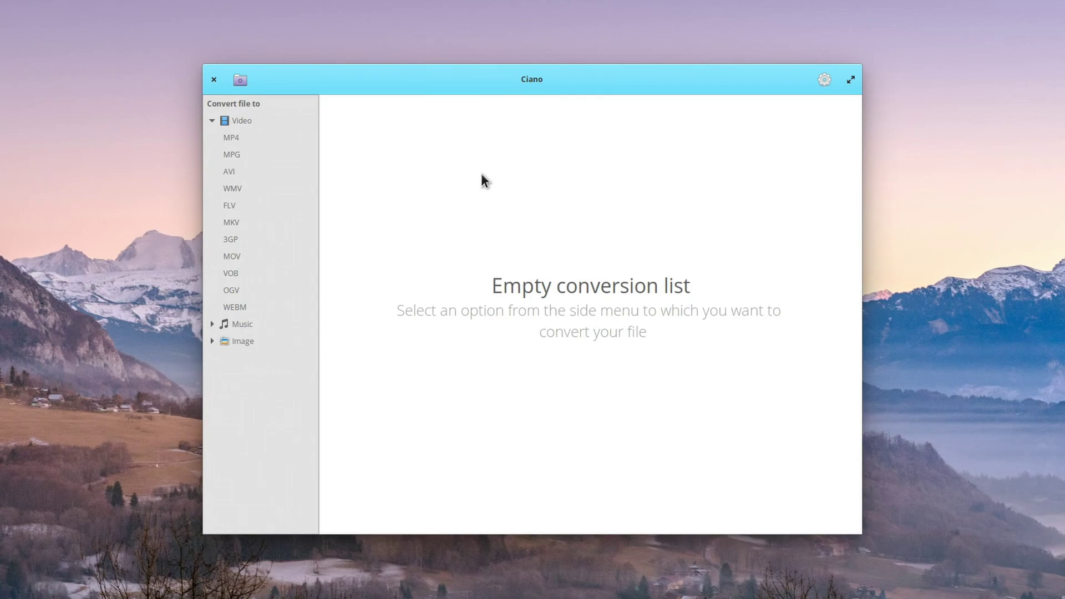
# Step: Expand the Music and Image groups and scroll through the full list of formats like MP4, MP3 and JPG
pyautogui.click(211, 324)
pyautogui.click(210, 493)
pyautogui.scroll(-2, 270, 245)
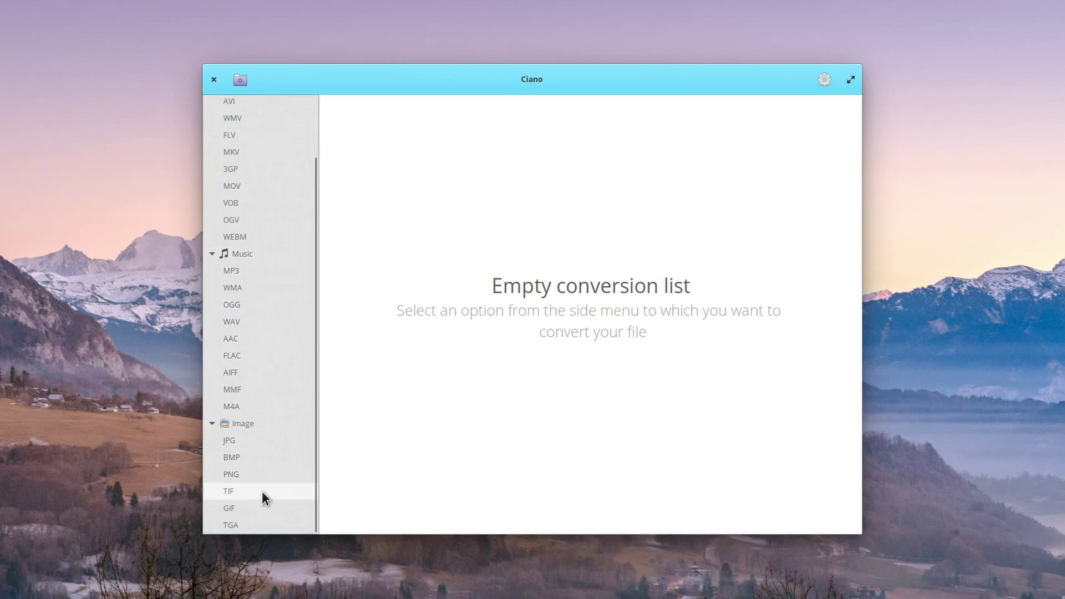
pyautogui.scroll(2, 262, 491)
pyautogui.click(823, 79)
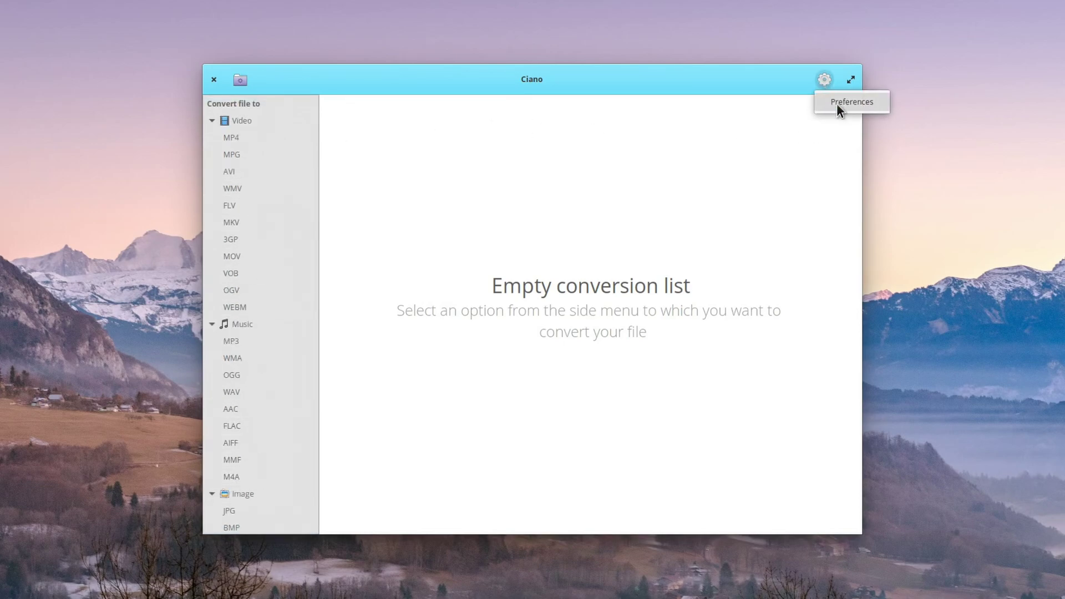
pyautogui.click(839, 109)
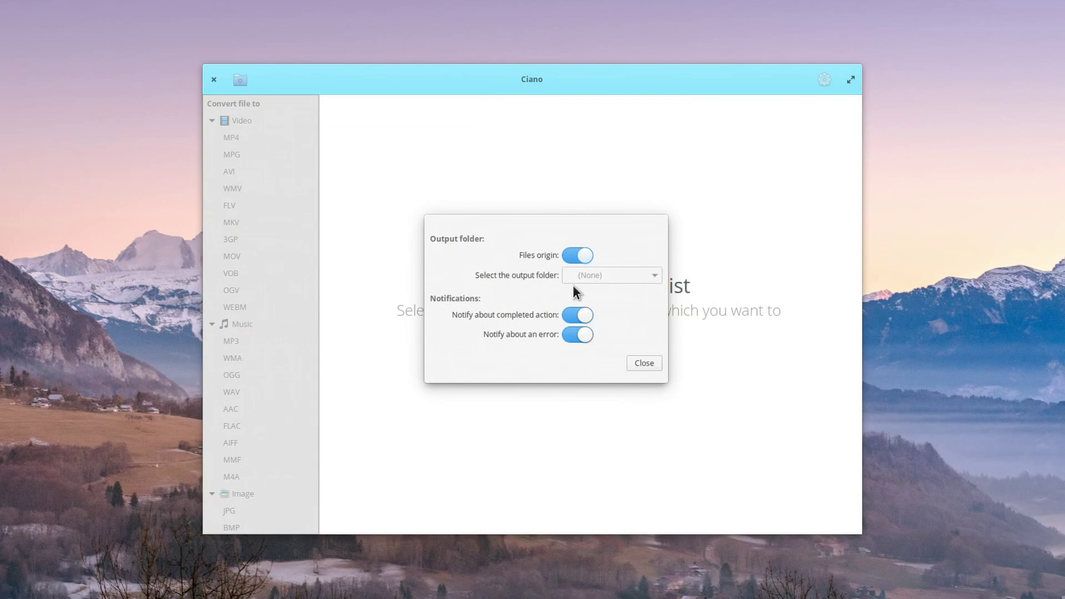
pyautogui.click(583, 256)
pyautogui.click(578, 255)
pyautogui.click(651, 365)
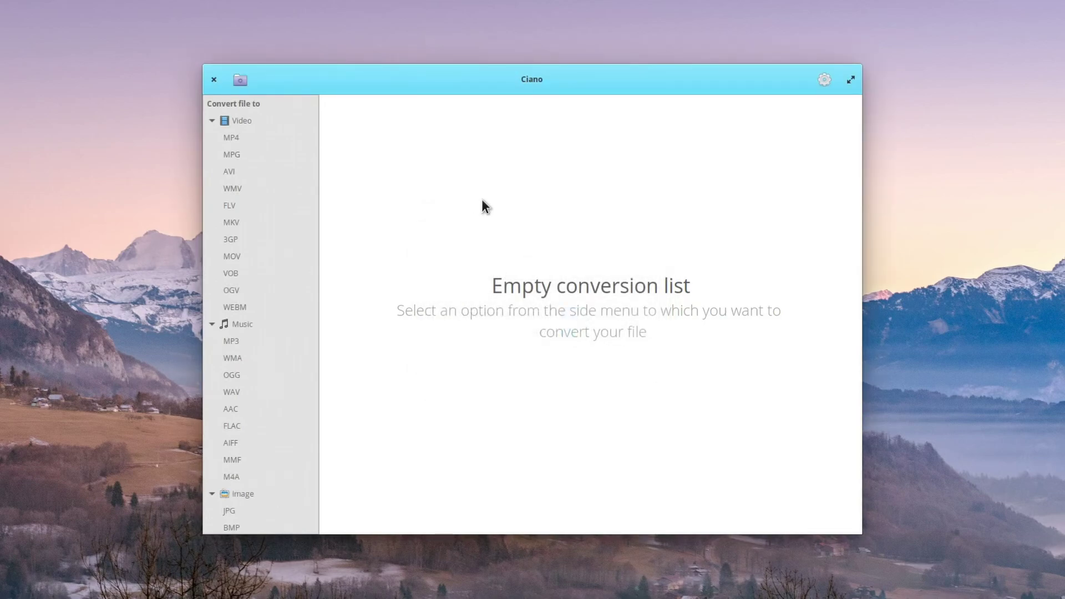
# Step: Convert the 'demonstrate Ciano video conversion quality.mov' clip from Projects to MP4
pyautogui.click(263, 140)
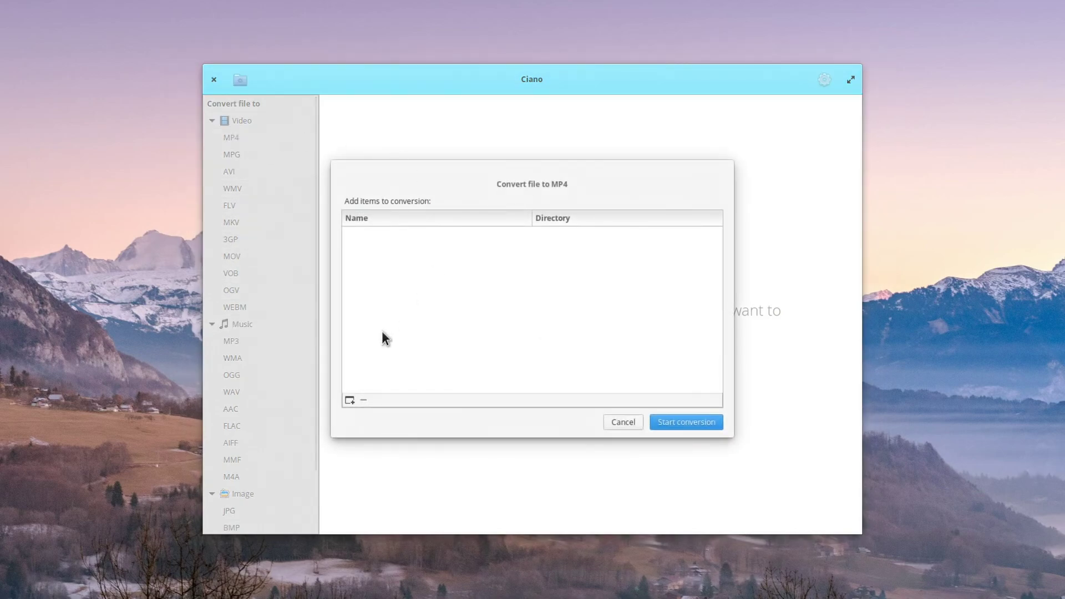
pyautogui.click(349, 400)
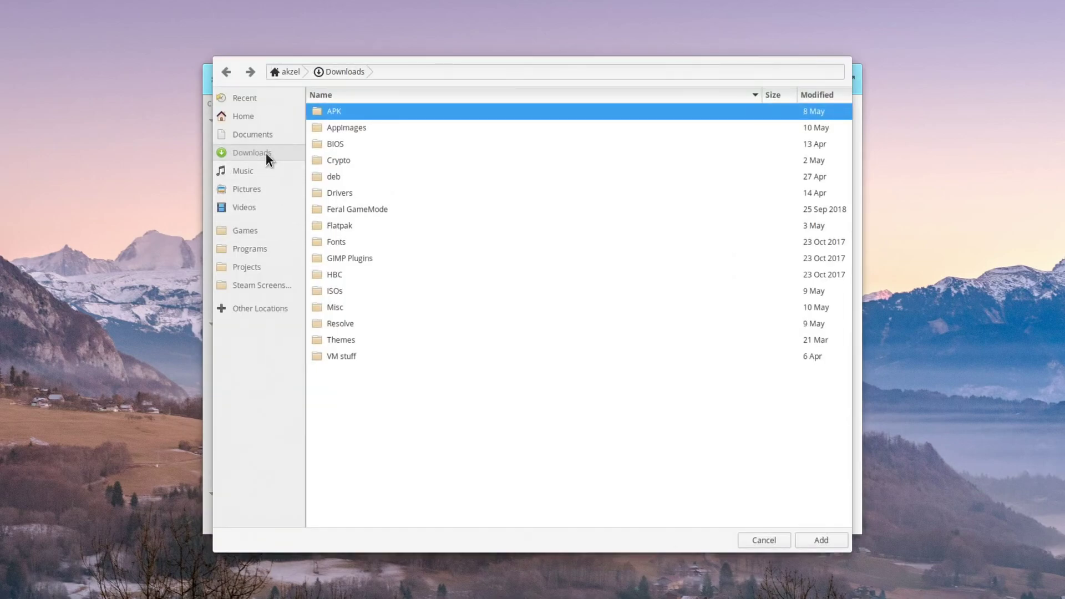
pyautogui.click(261, 271)
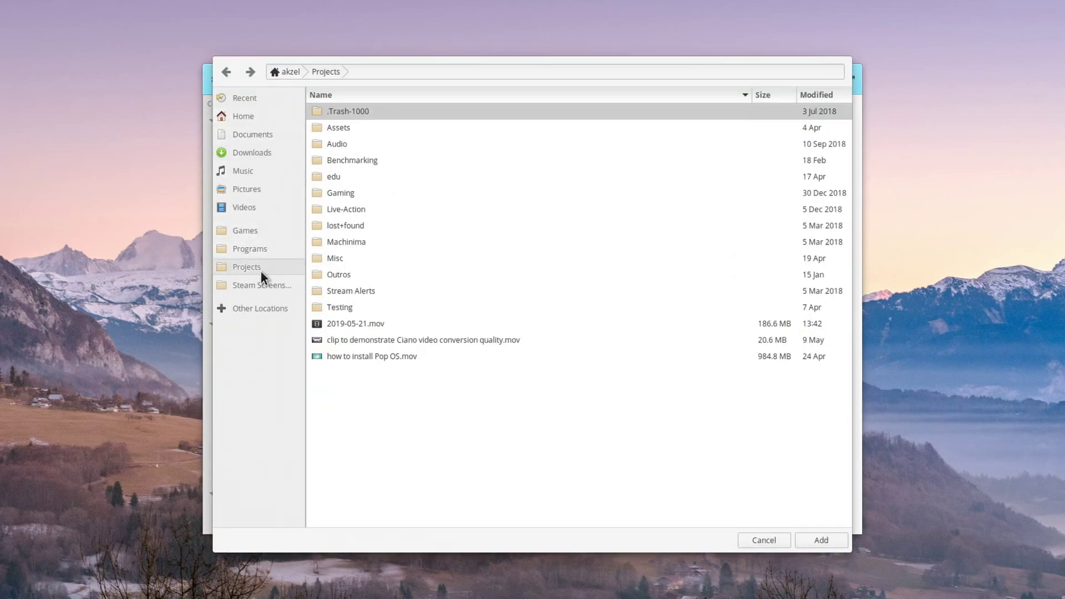
pyautogui.click(421, 340)
pyautogui.click(821, 540)
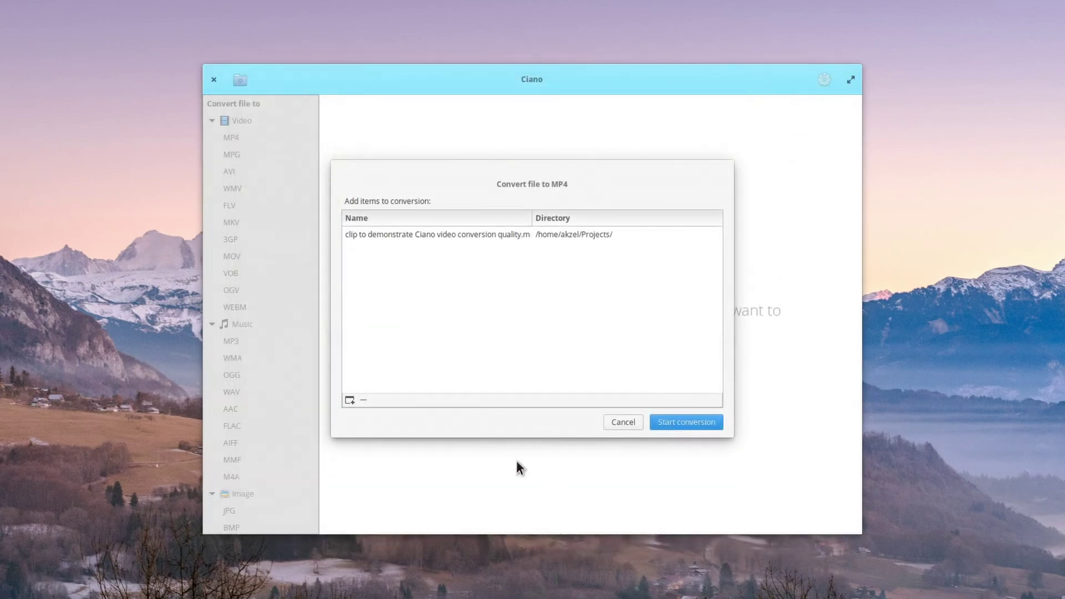
pyautogui.click(686, 422)
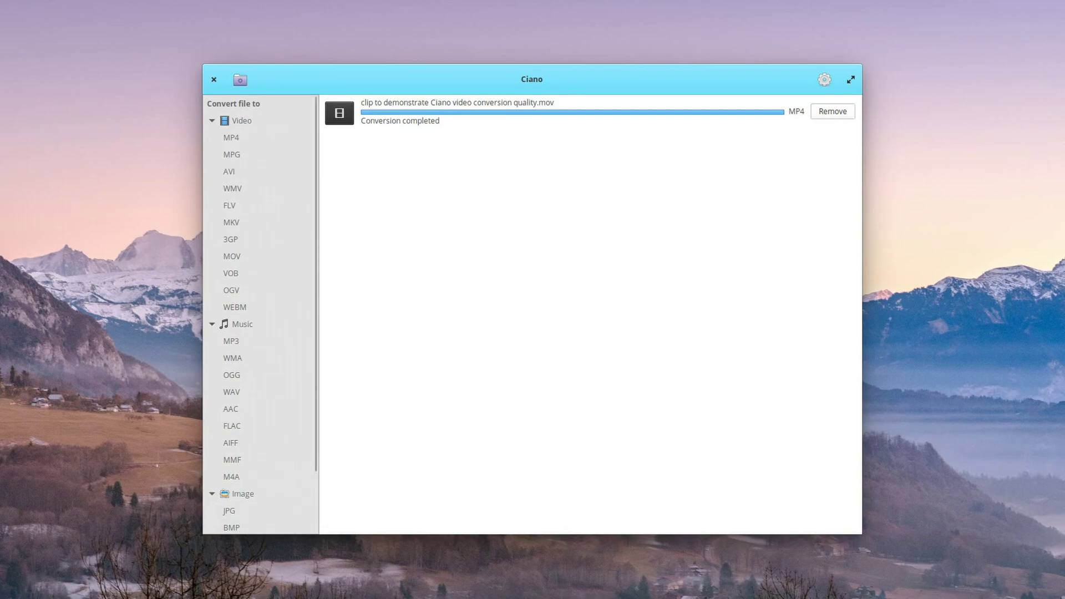
# Step: Check the new .mp4 beside the original .mov in the Projects folder, then return to Home
pyautogui.press('super+e')
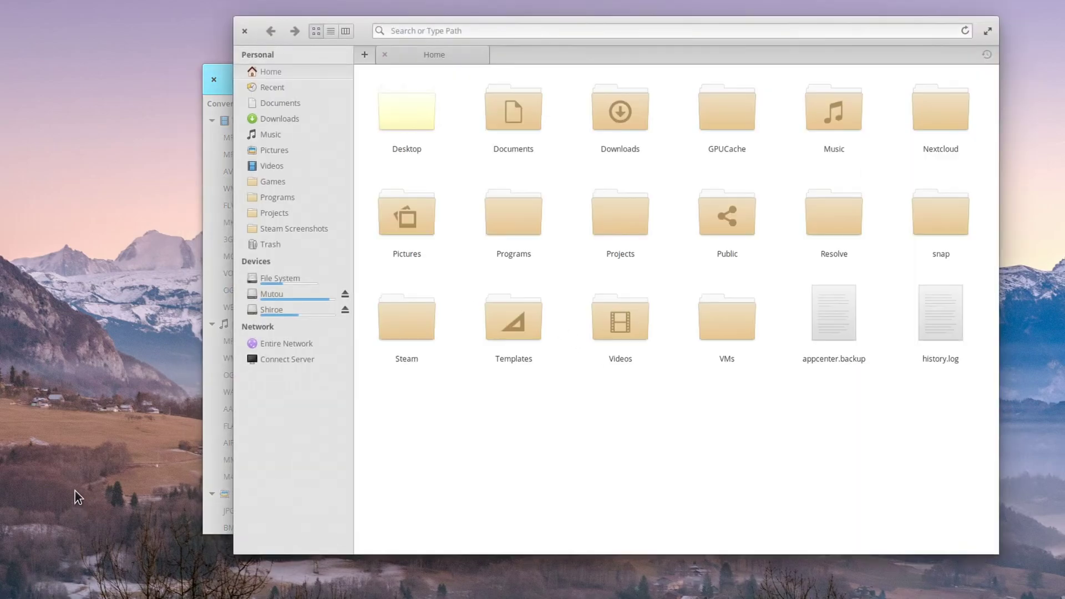
pyautogui.click(639, 207)
pyautogui.moveTo(655, 460); pyautogui.dragTo(362, 421)
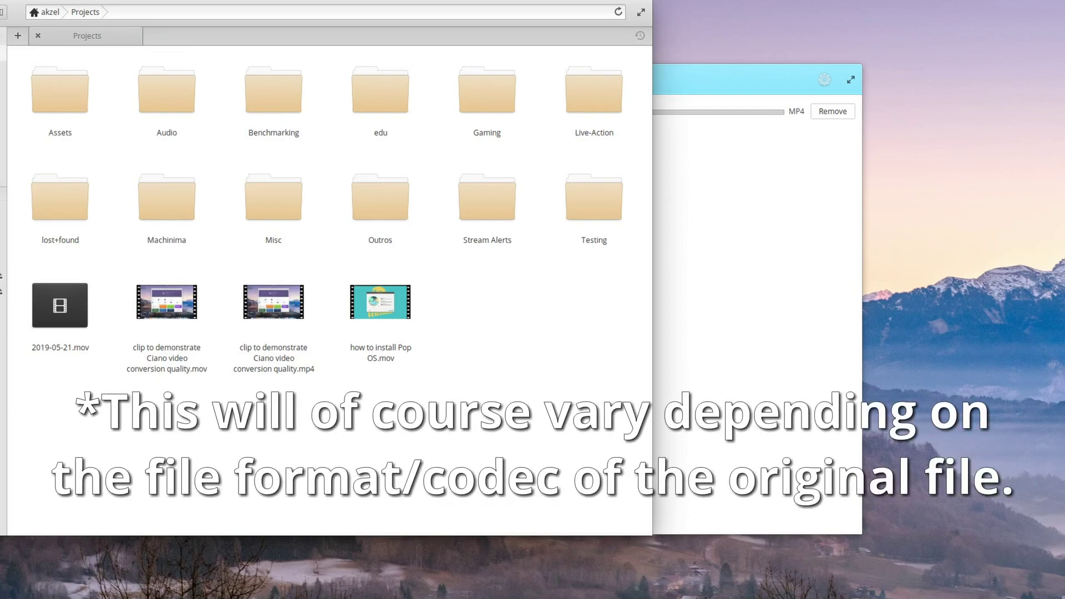
pyautogui.hotkey('alt', 'Home')
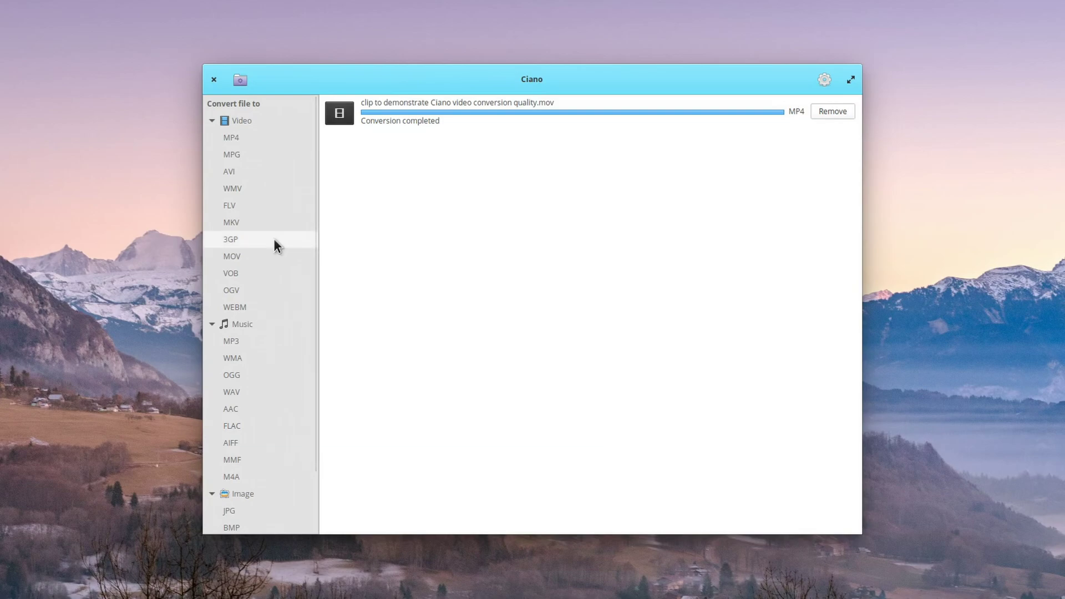
pyautogui.scroll(-3, 278, 261)
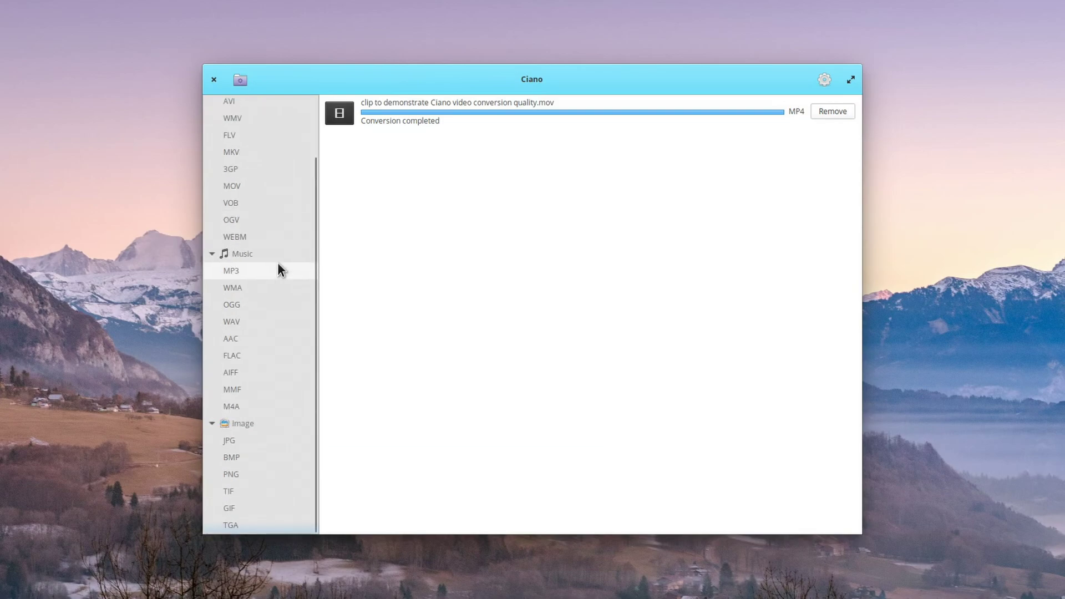
pyautogui.scroll(3, 277, 262)
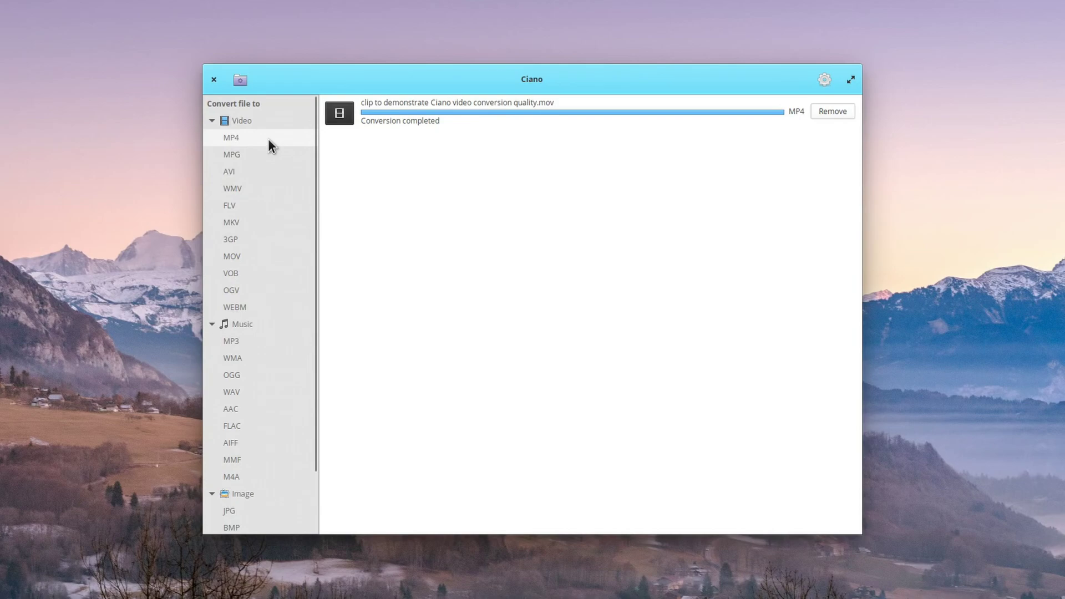
pyautogui.scroll(-3, 256, 344)
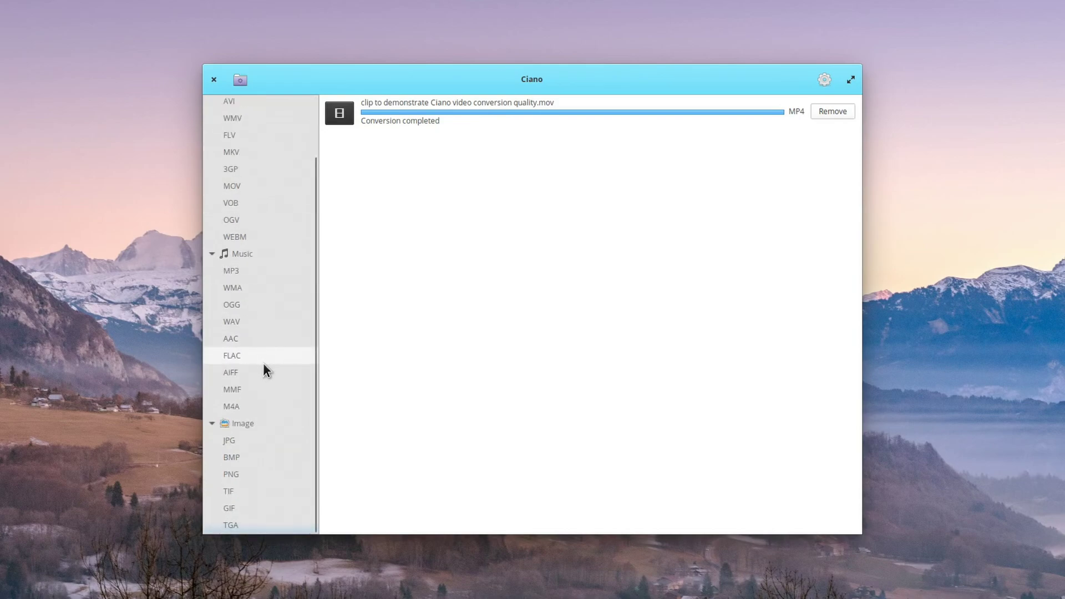
pyautogui.scroll(3, 263, 363)
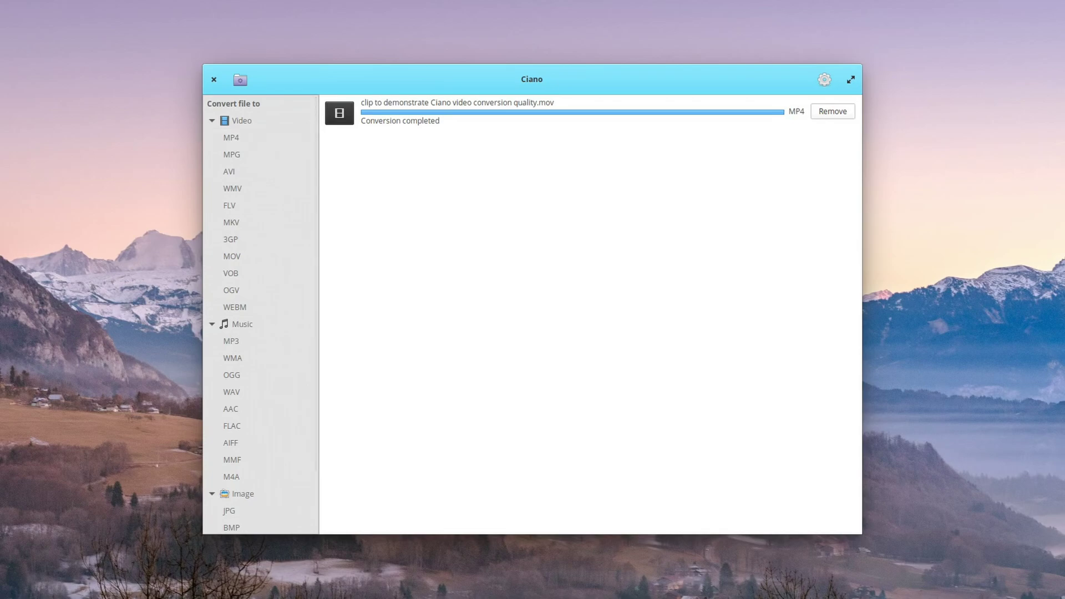
# Step: Open Projects and select the original .mov, then the converted .mp4, before returning to Ciano
pyautogui.click(240, 80)
pyautogui.click(268, 203)
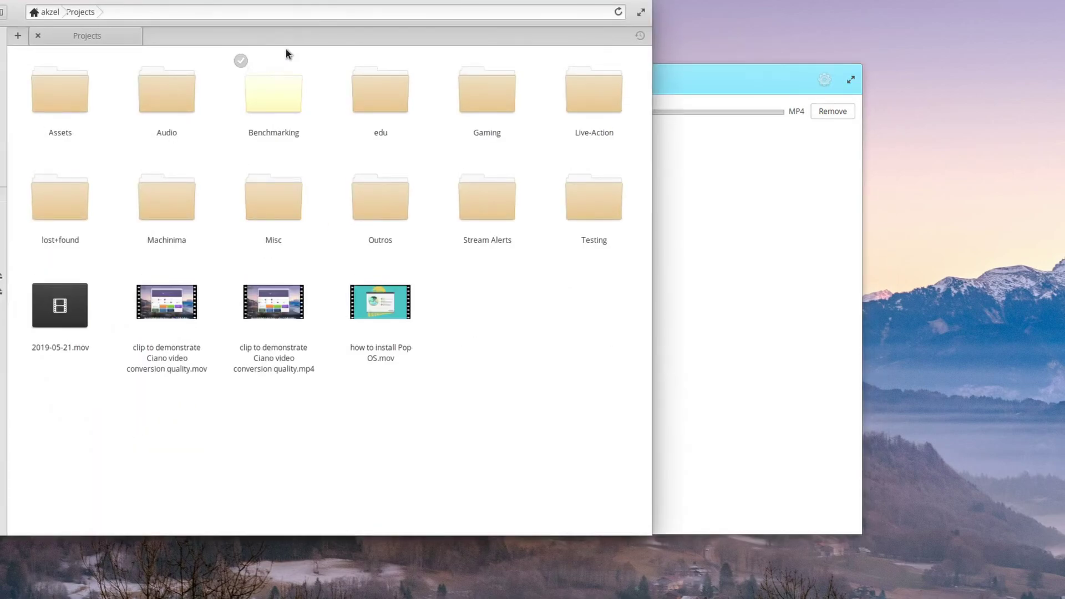
pyautogui.moveTo(306, 31); pyautogui.dragTo(298, 62)
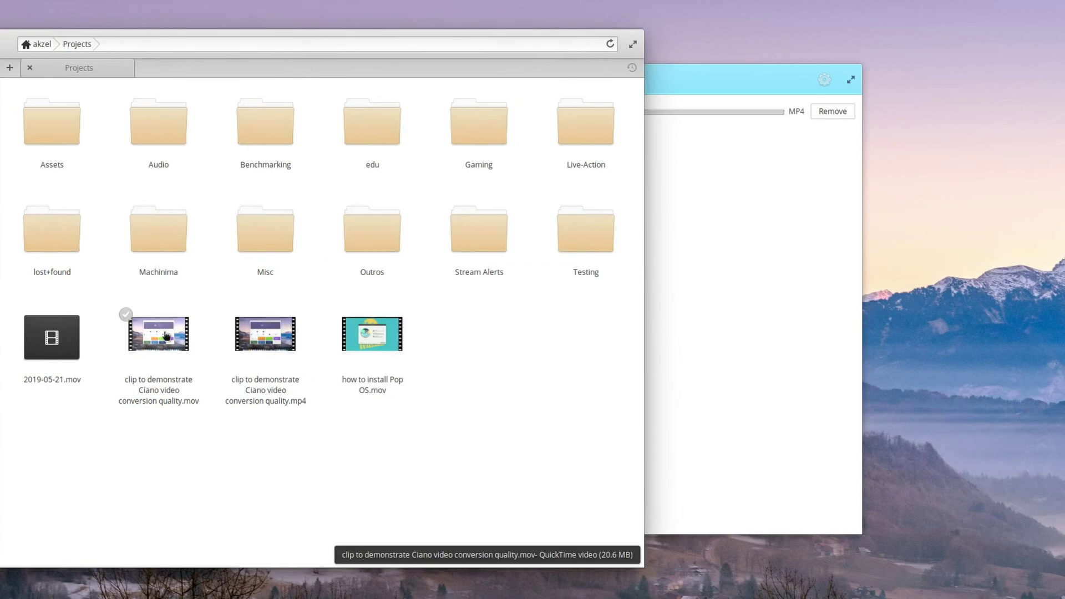
pyautogui.click(158, 335)
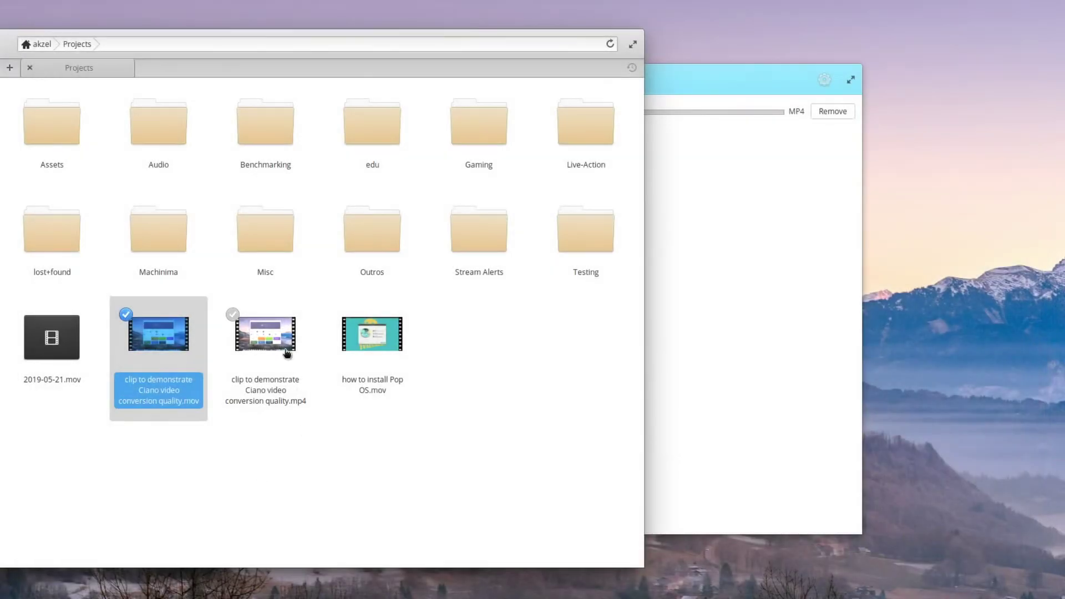
pyautogui.click(265, 335)
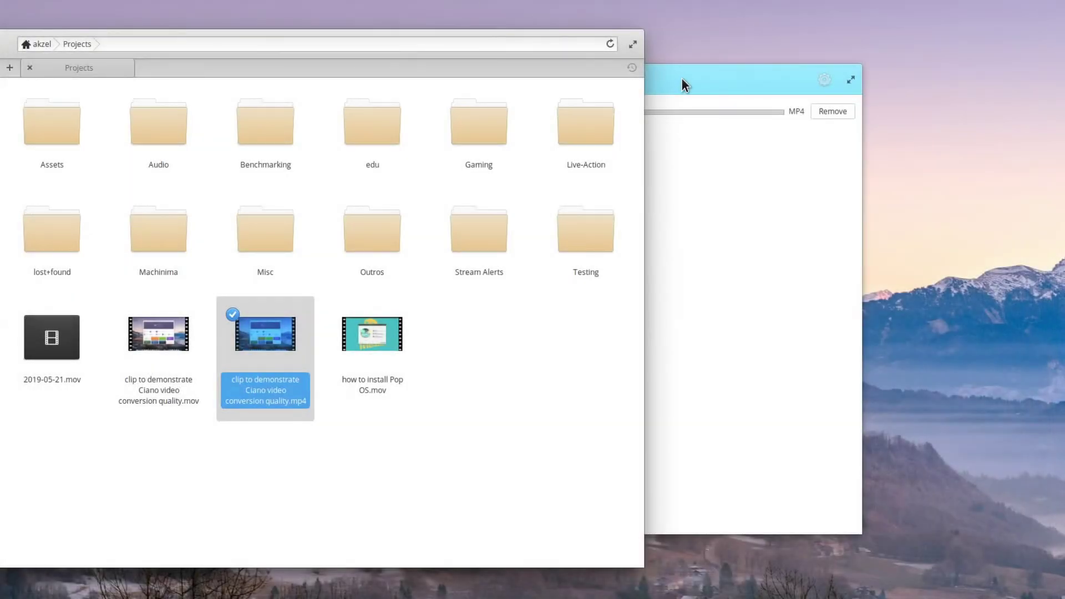
pyautogui.click(684, 83)
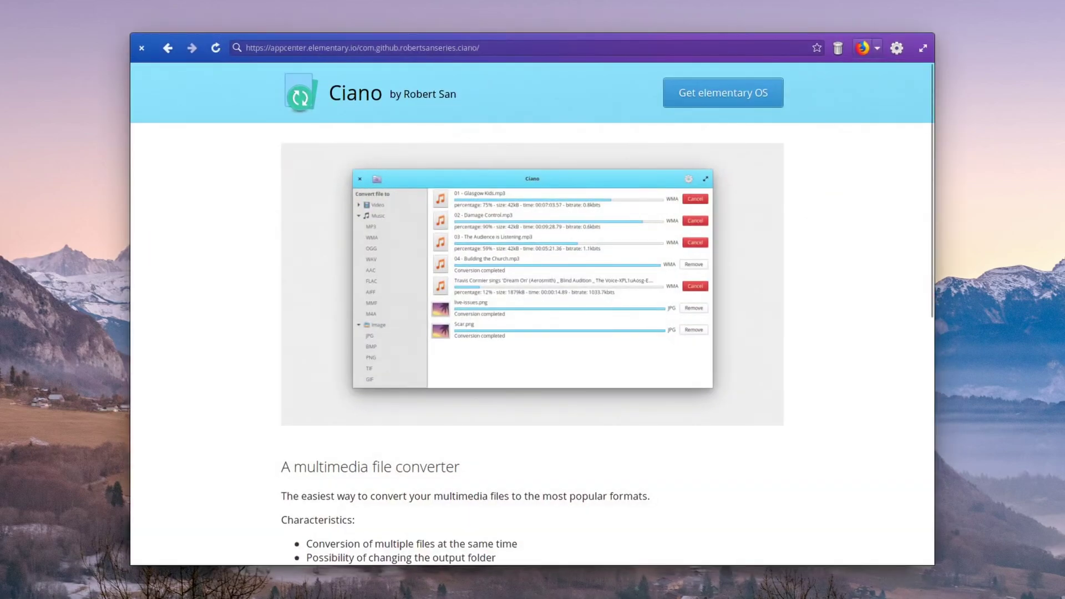
# Step: Scroll the Ciano AppCenter page down to its supported formats, $3 price and What's New
pyautogui.scroll(-7, 216, 322)
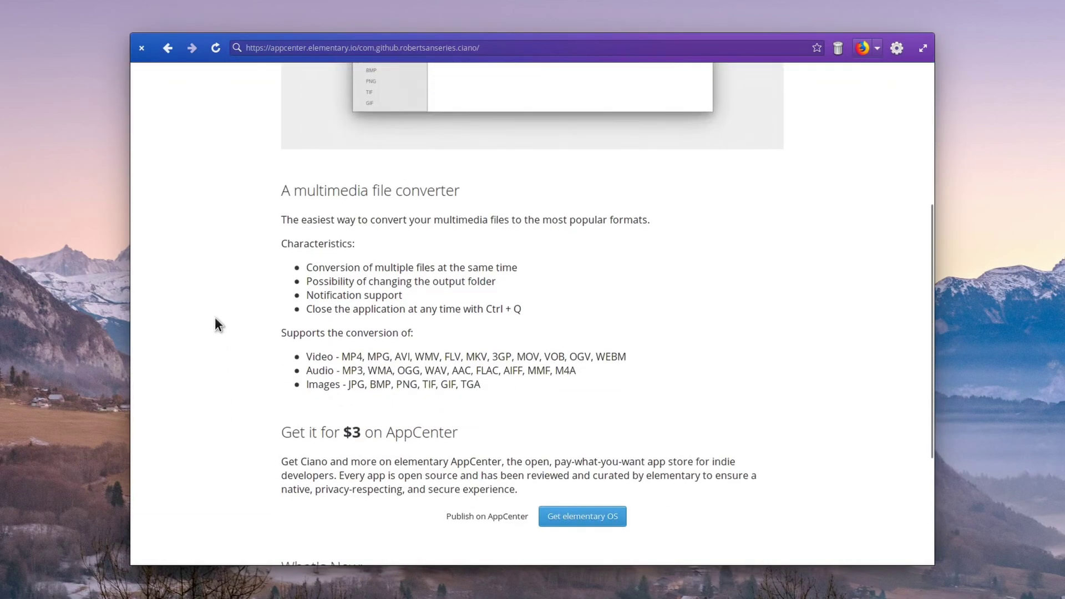